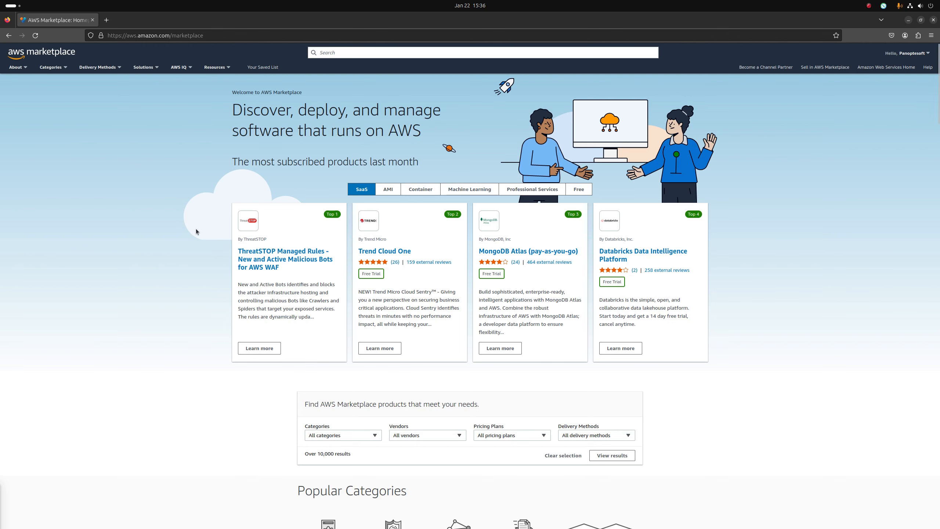
Step: Search AWS Marketplace for Panoptesoft and open the Ubuntu VNC Desktop listing
click(444, 53)
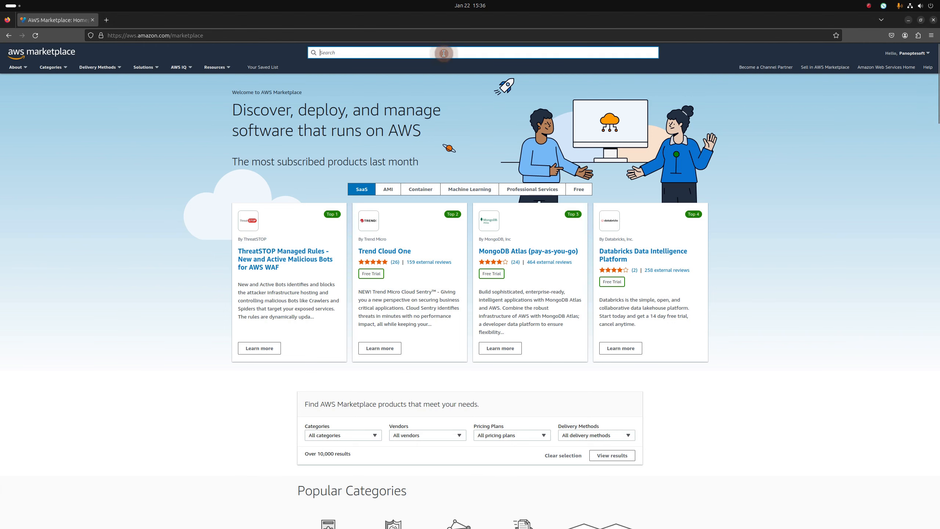
text(Panoptesoft)
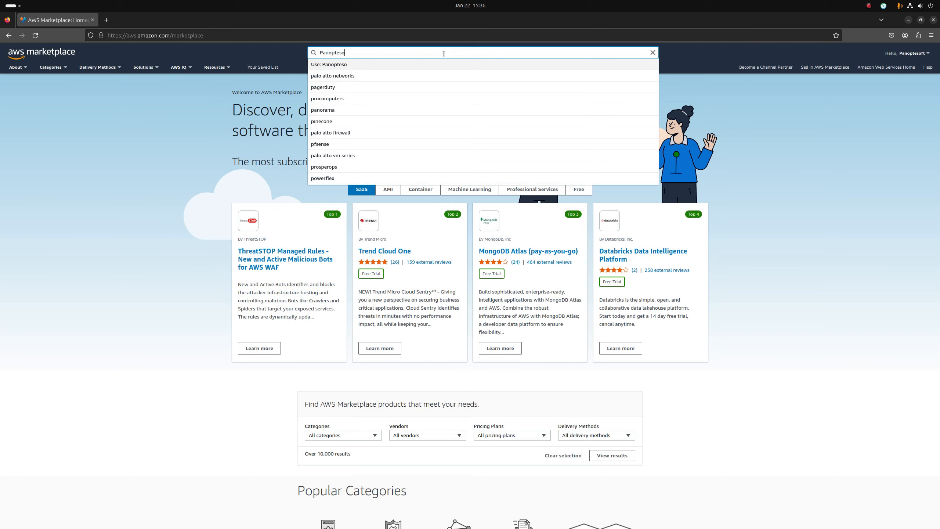
key(Return)
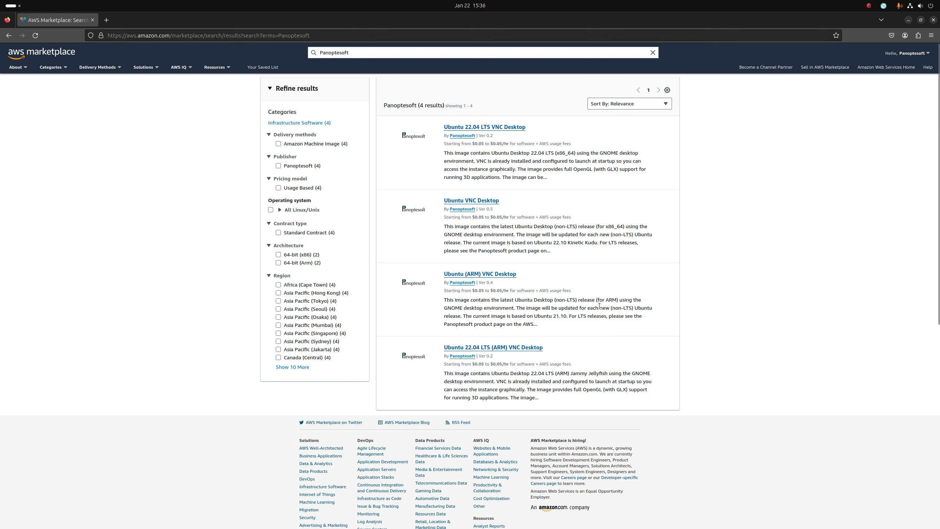
click(505, 275)
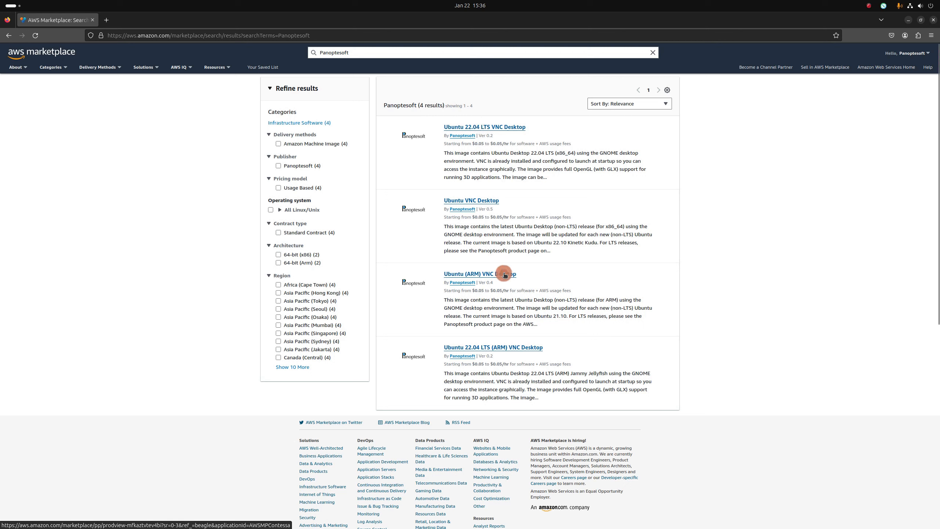
click(523, 348)
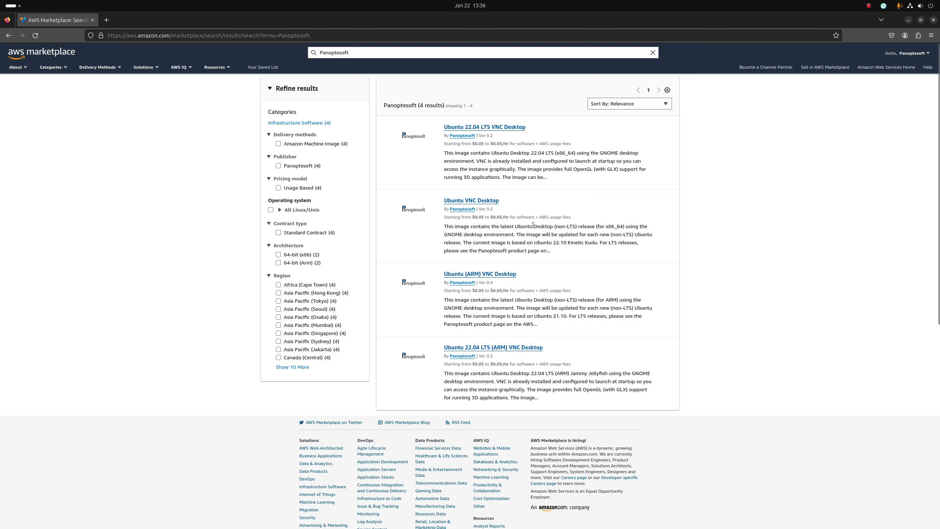
click(456, 202)
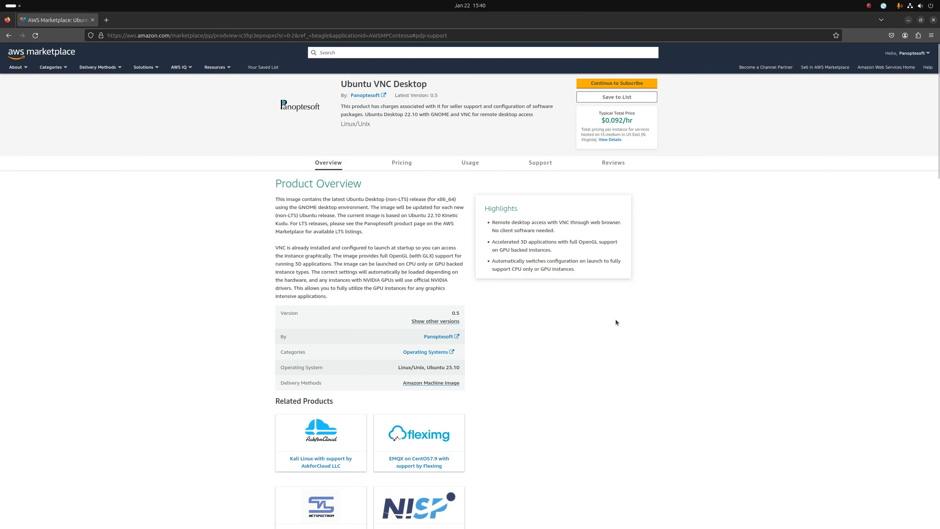
Step: Review the pricing and support sections of the Ubuntu VNC Desktop product page
click(402, 162)
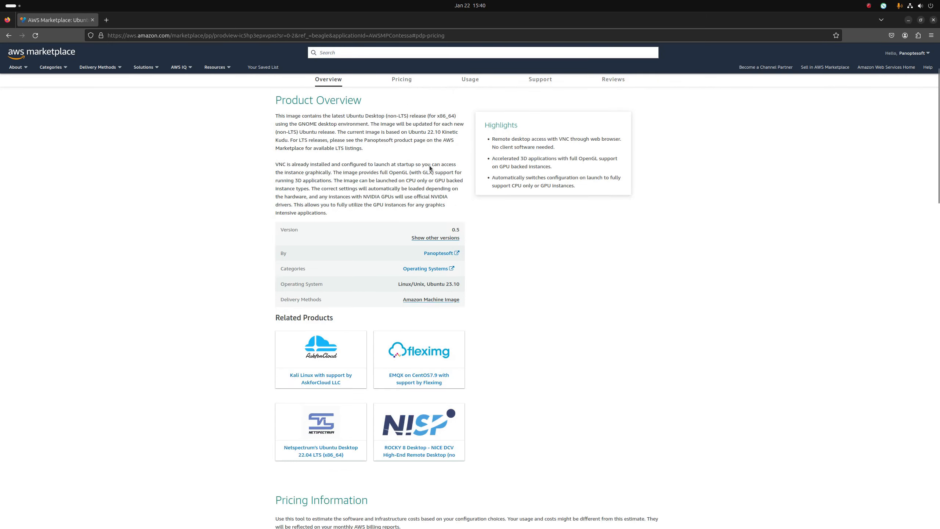
click(540, 107)
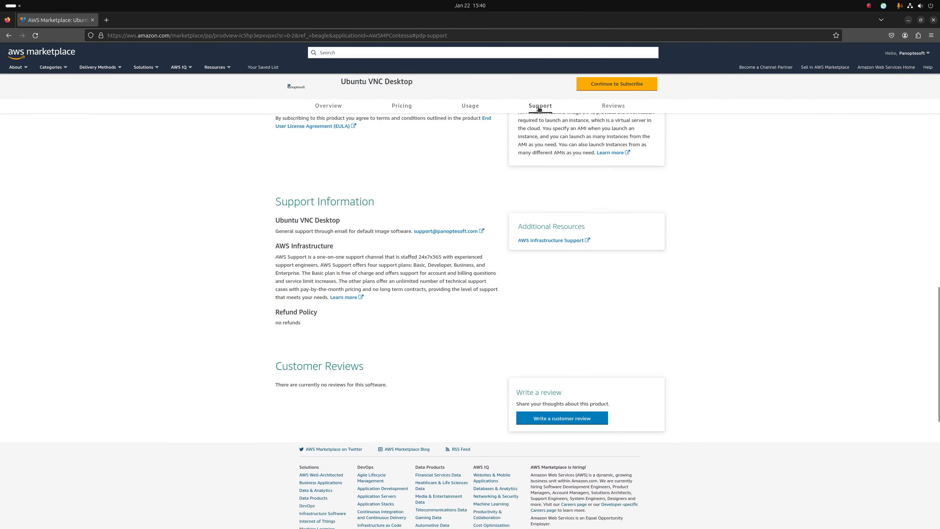
scroll(717, 327, up, 20)
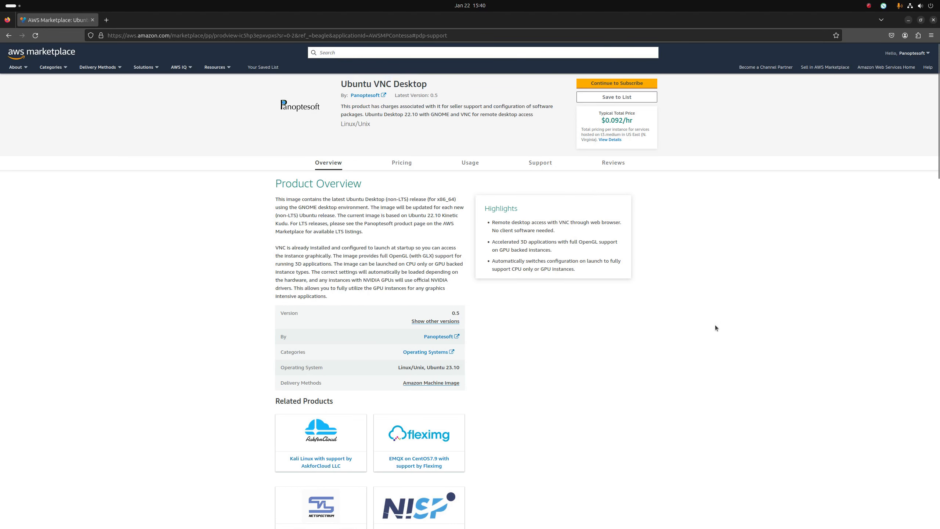
Step: Start subscribing to Ubuntu VNC Desktop, review its terms and pricing, and accept the terms
click(609, 84)
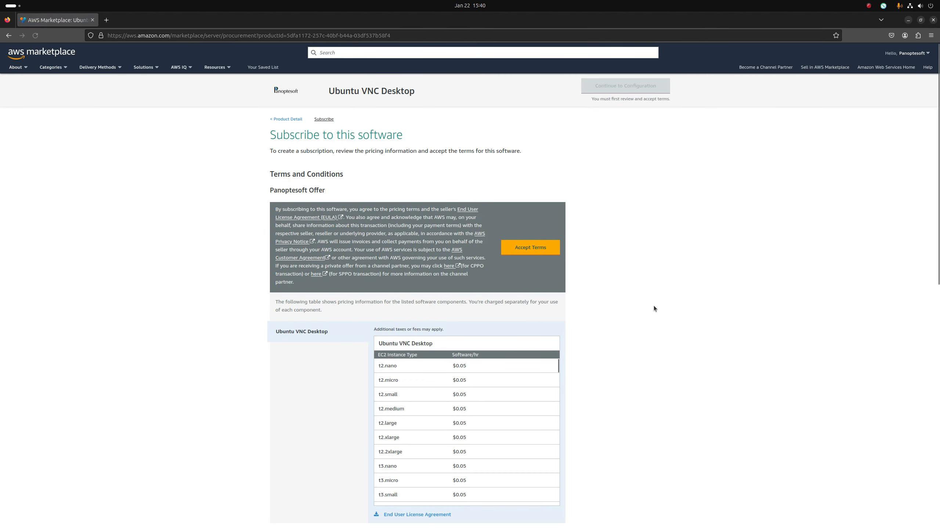
scroll(654, 309, down, 5)
scroll(650, 302, up, 4)
click(542, 199)
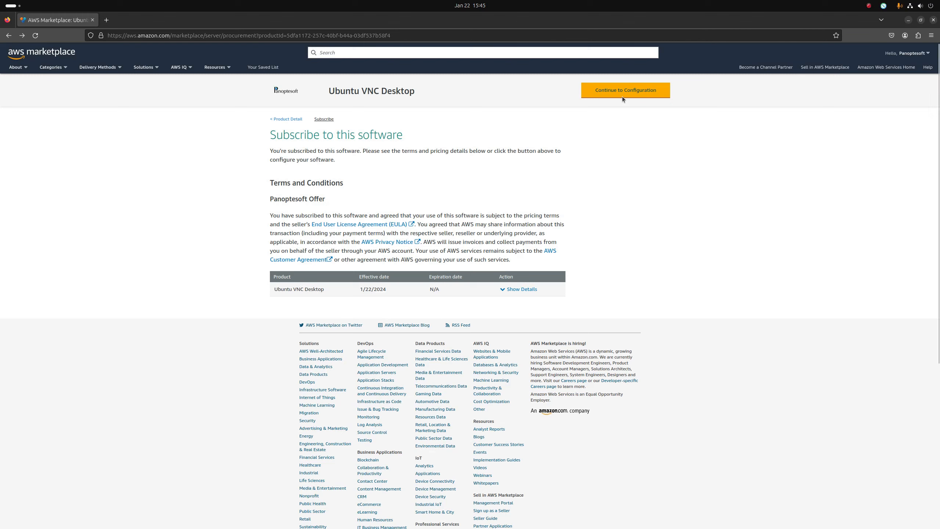
Step: Configure the software as 64-bit (x86) Amazon Machine Image, version 0.5, region US East (N. Virginia), and continue to launch
click(613, 93)
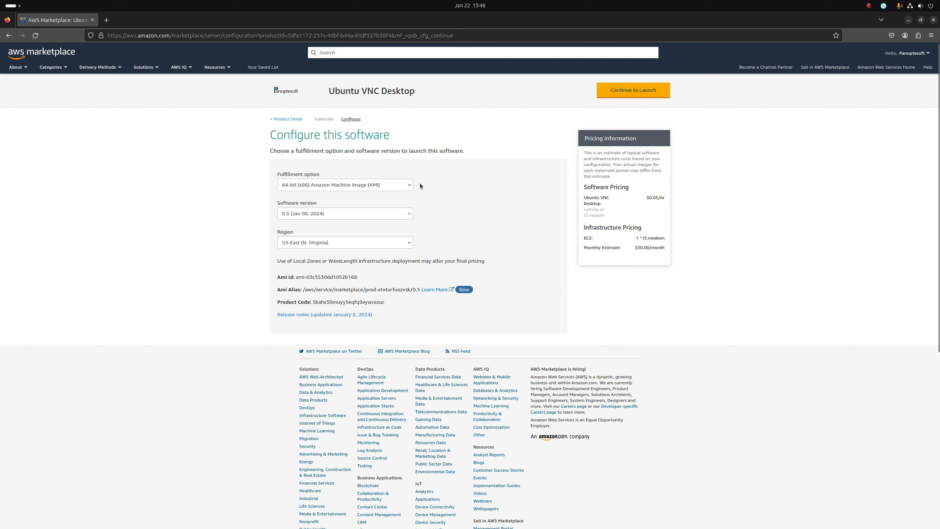
click(406, 182)
click(398, 210)
click(399, 243)
click(628, 93)
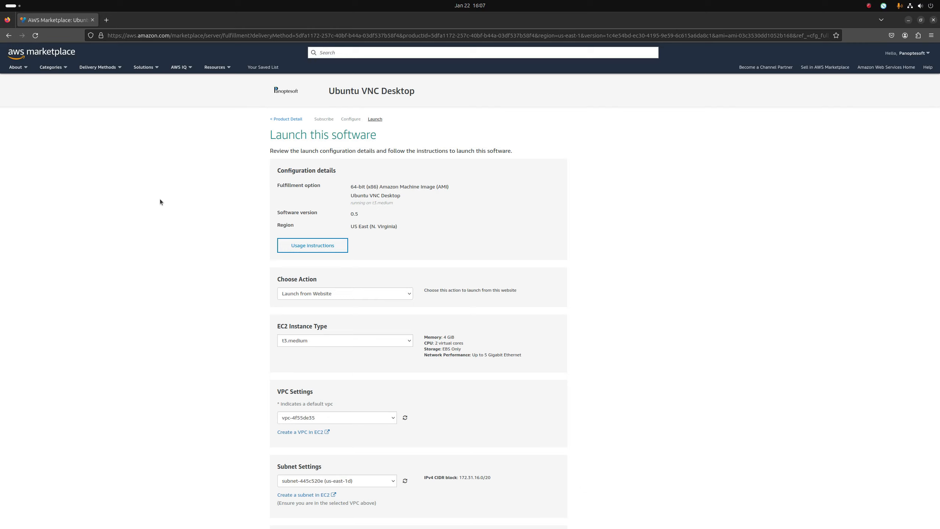
Step: Read the usage instructions for version 0.5 and close them
click(283, 248)
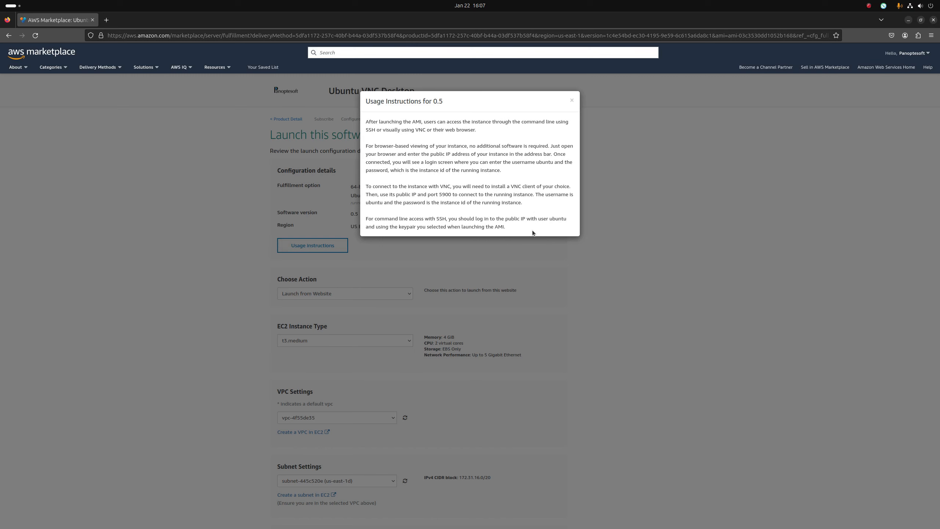
click(571, 100)
scroll(524, 285, down, 2)
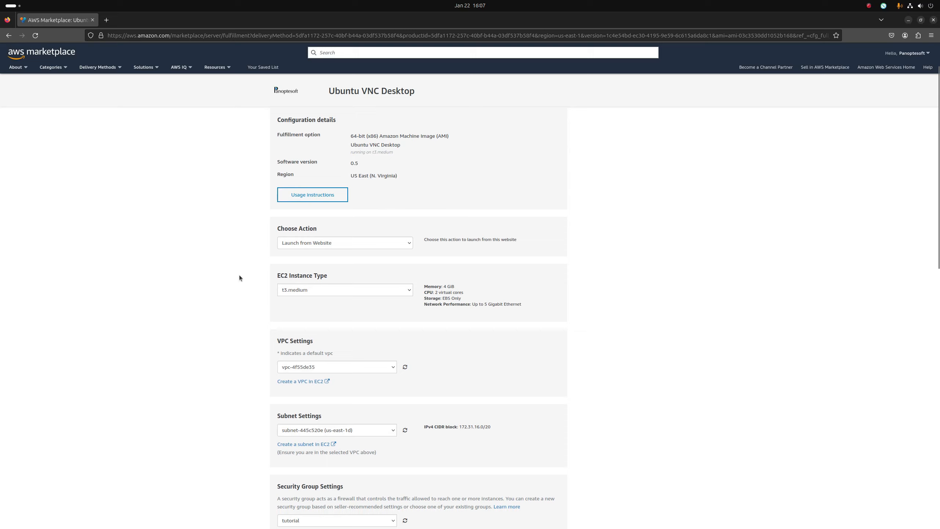
Step: Review the EC2 instance type, VPC and subnet settings in the launch configuration
click(272, 275)
click(434, 294)
click(445, 286)
click(440, 285)
scroll(234, 318, down, 2)
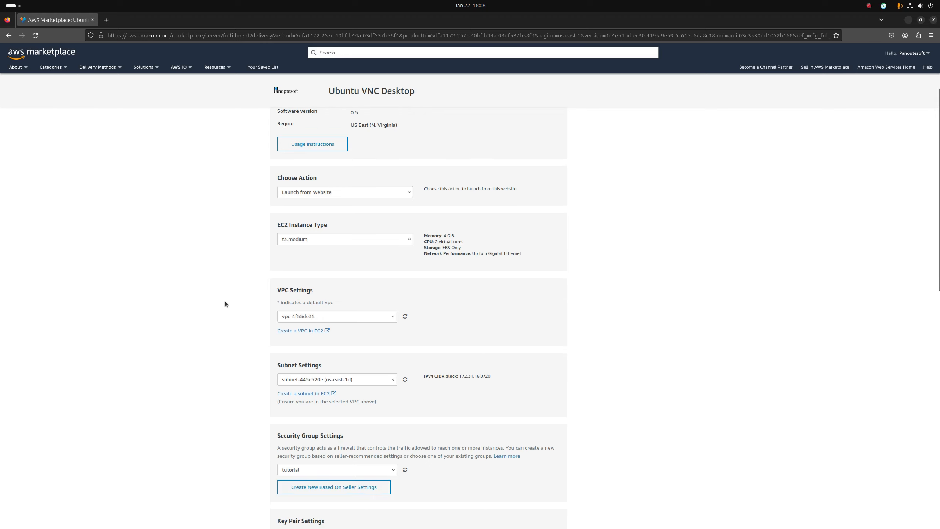
click(278, 291)
scroll(227, 324, down, 1)
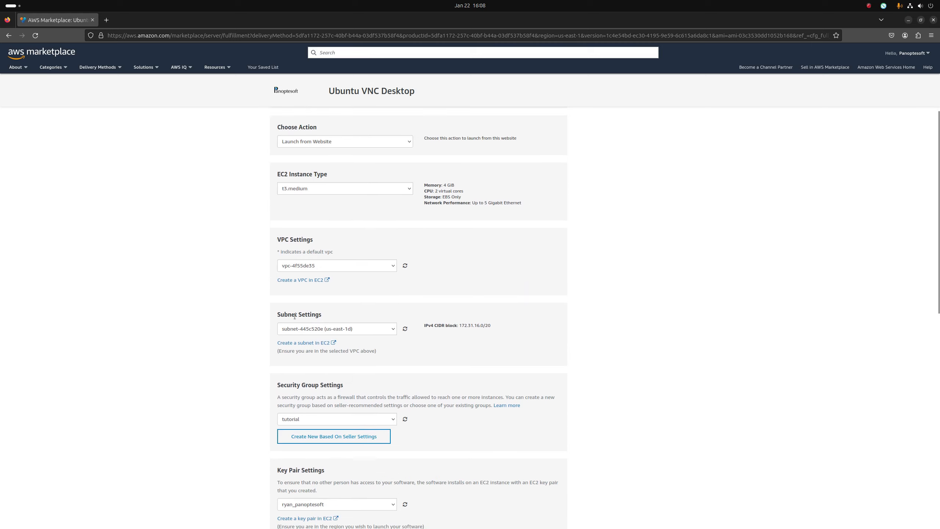
click(295, 316)
scroll(240, 341, down, 1)
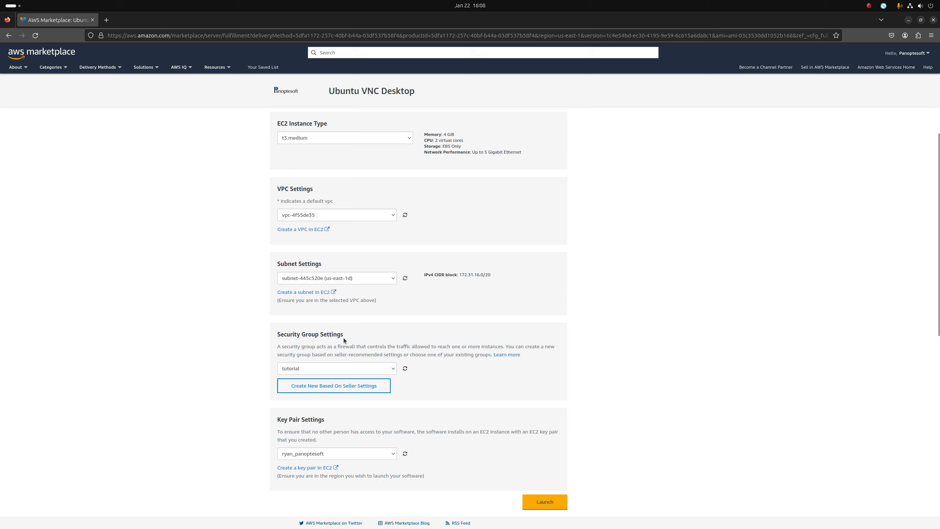
Step: Start a new security group based on seller settings, with the name tutorial and the description tutorial1
click(286, 388)
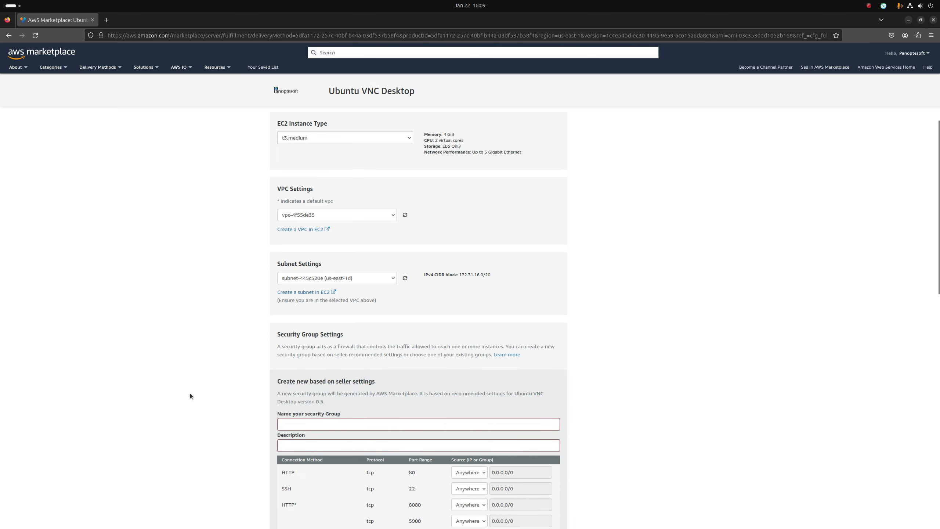
scroll(236, 416, down, 3)
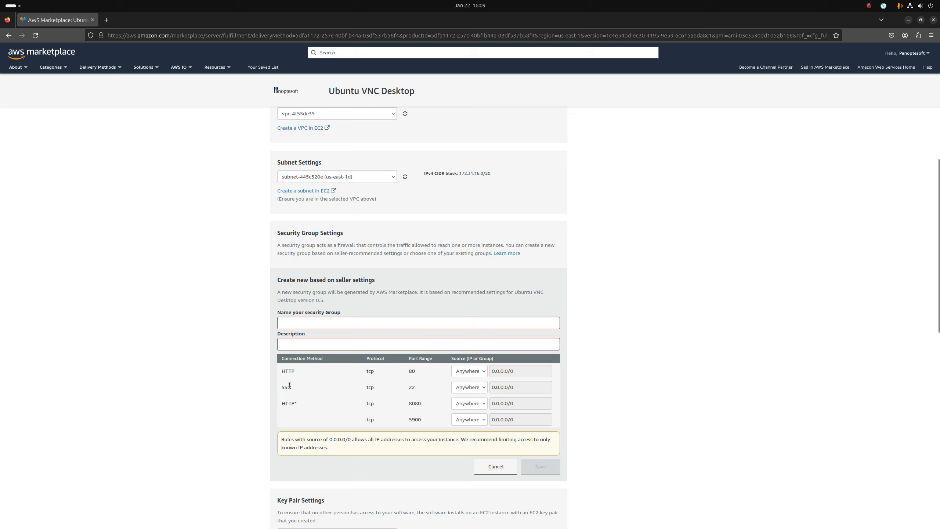
click(297, 324)
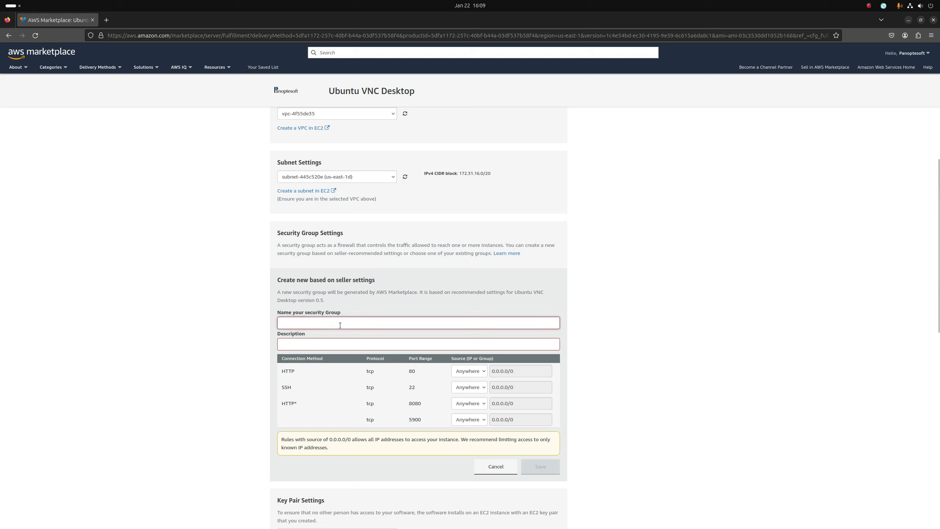
text(tutorial)
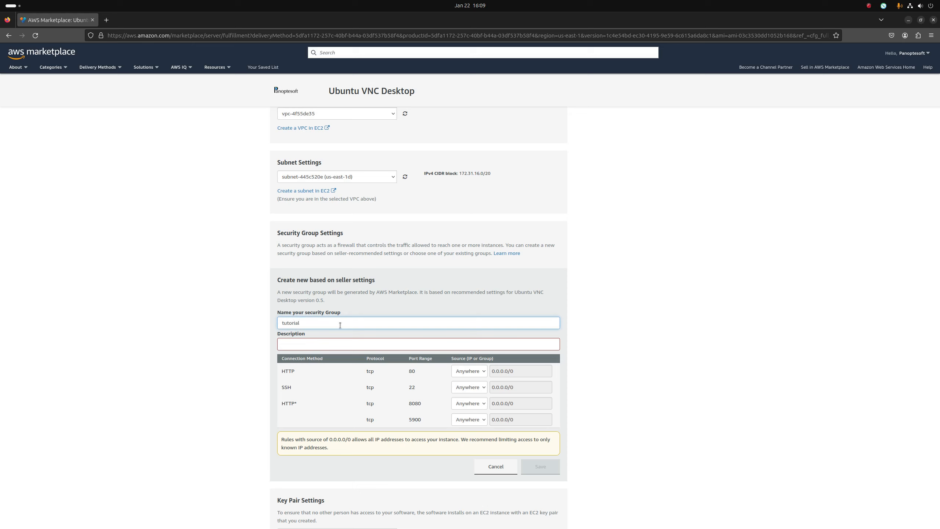
key(Tab)
text(tutor)
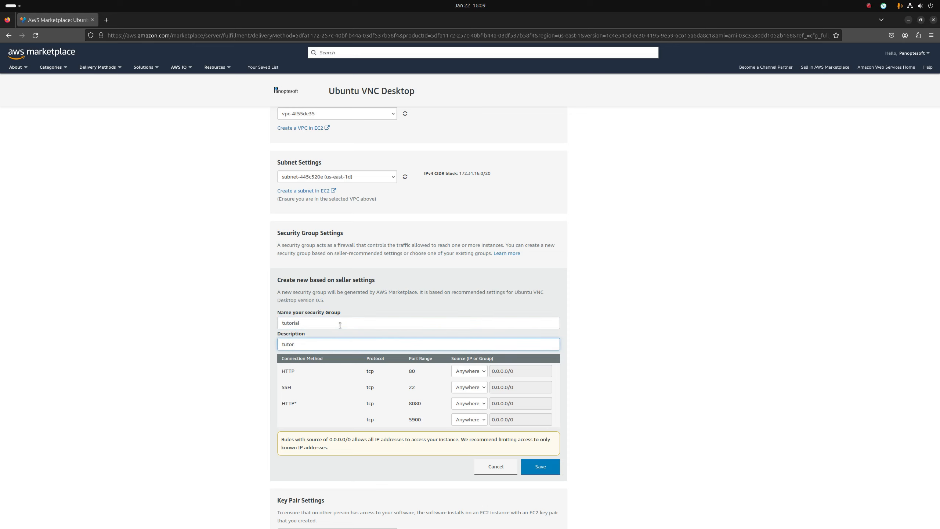
text(ial1)
Step: Change the new security group's name to tutorial1 and save the group
click(329, 322)
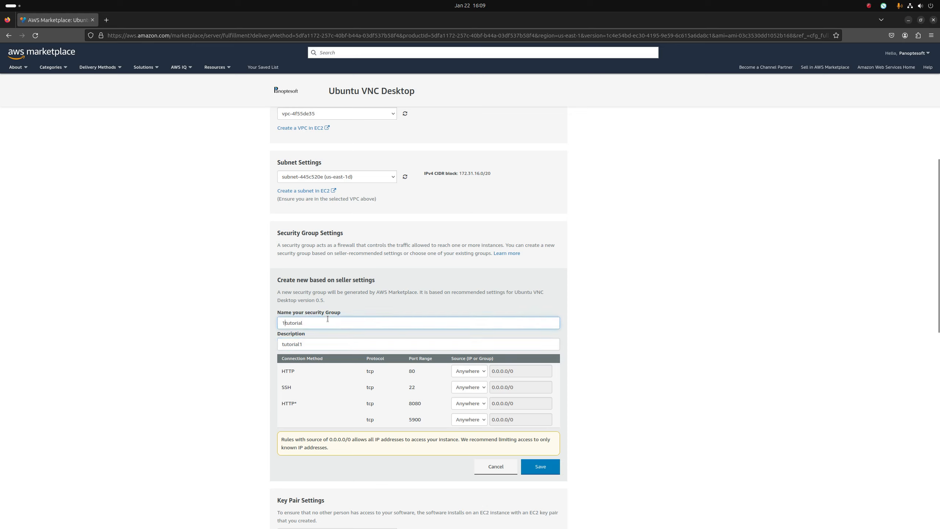
key(Home)
text(1)
key(BackSpace)
key(End)
text(1)
click(405, 303)
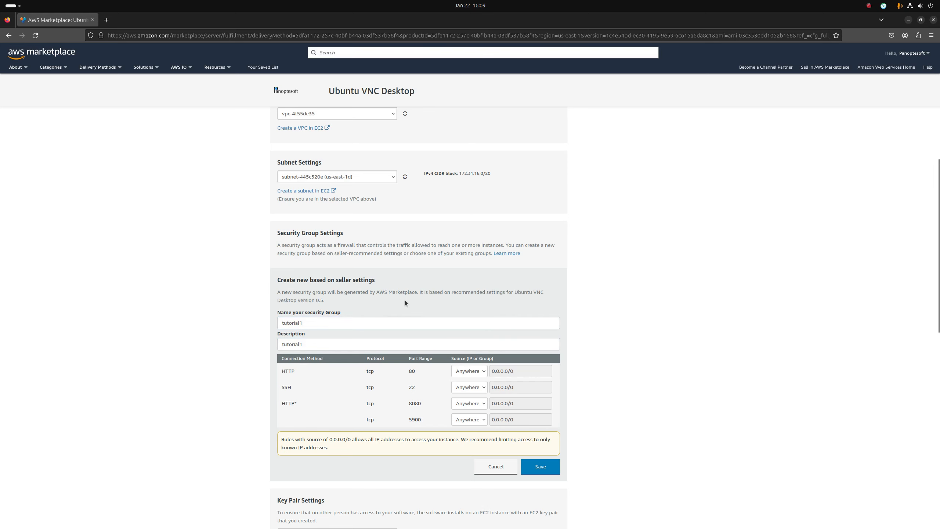
click(541, 470)
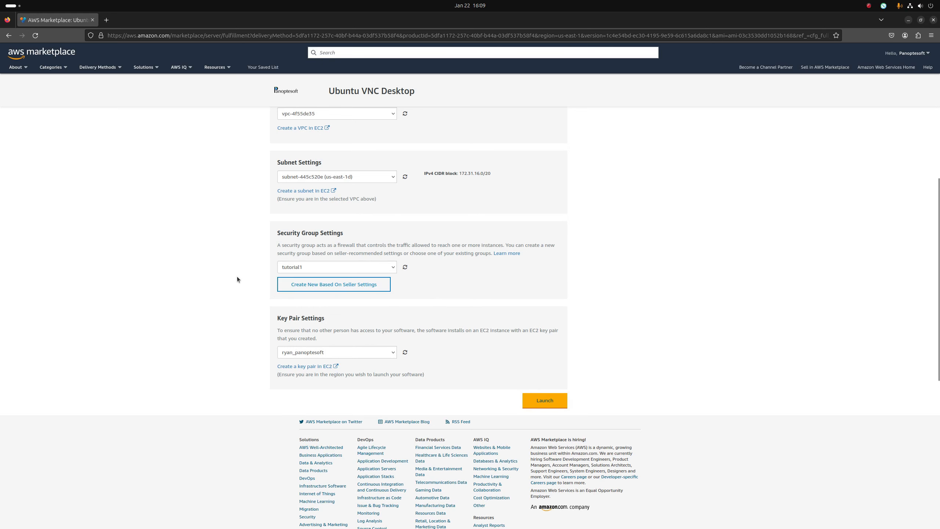
Step: Launch the instance with the selected key pair and open it in the EC2 Console
scroll(238, 279, down, 1)
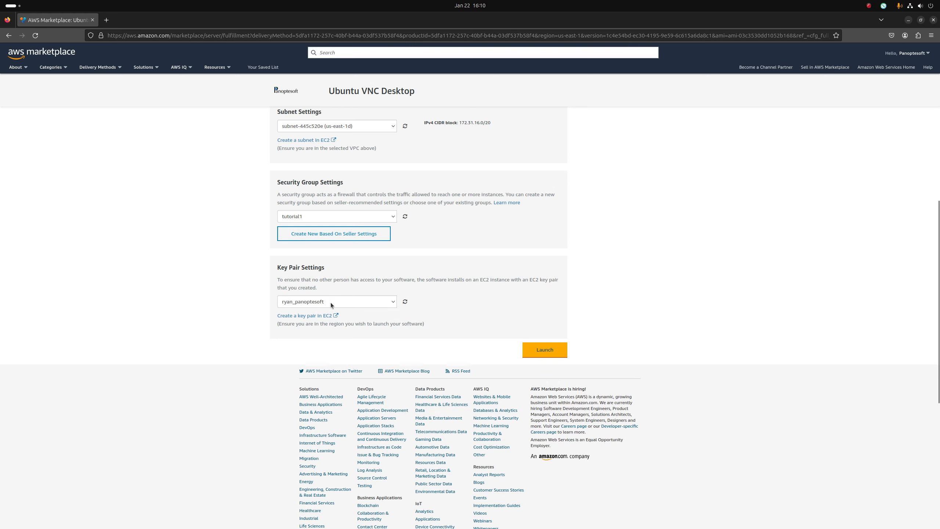
click(538, 353)
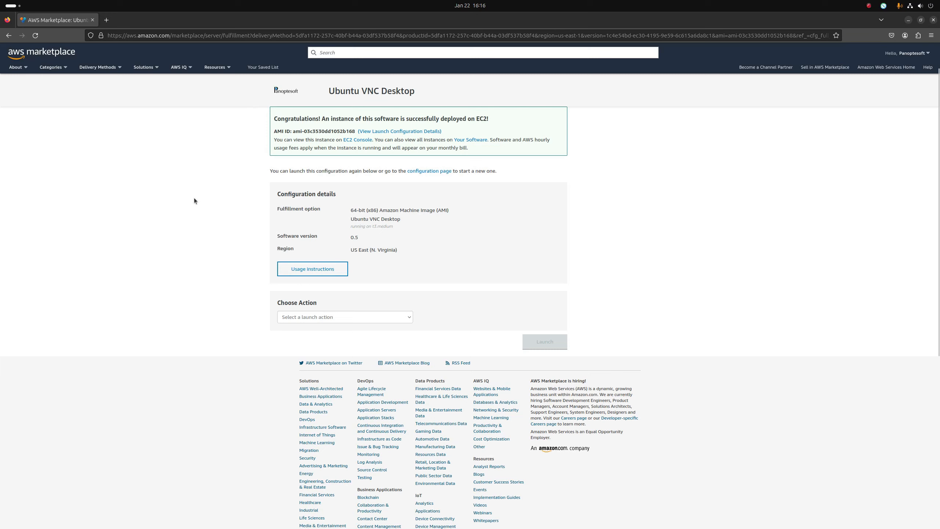
click(349, 140)
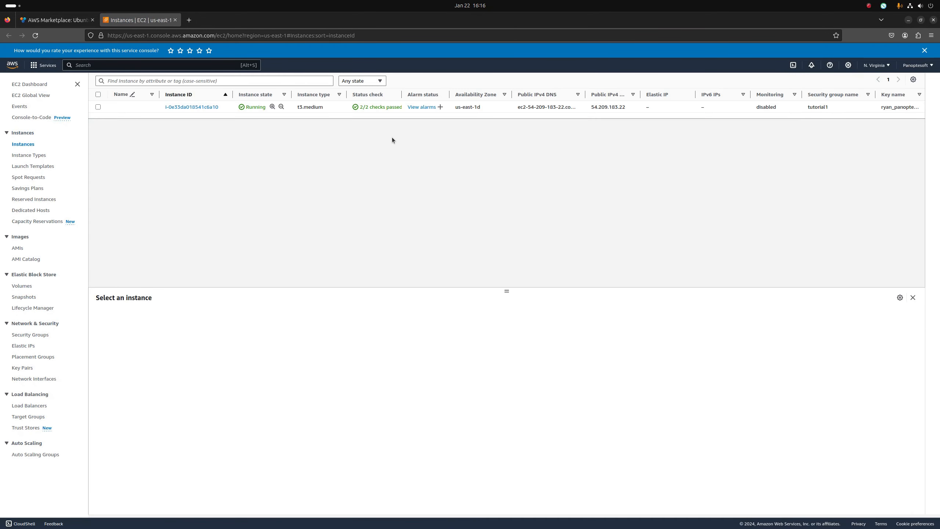
Step: Select the running t3.medium instance and copy its public IPv4 address
click(333, 108)
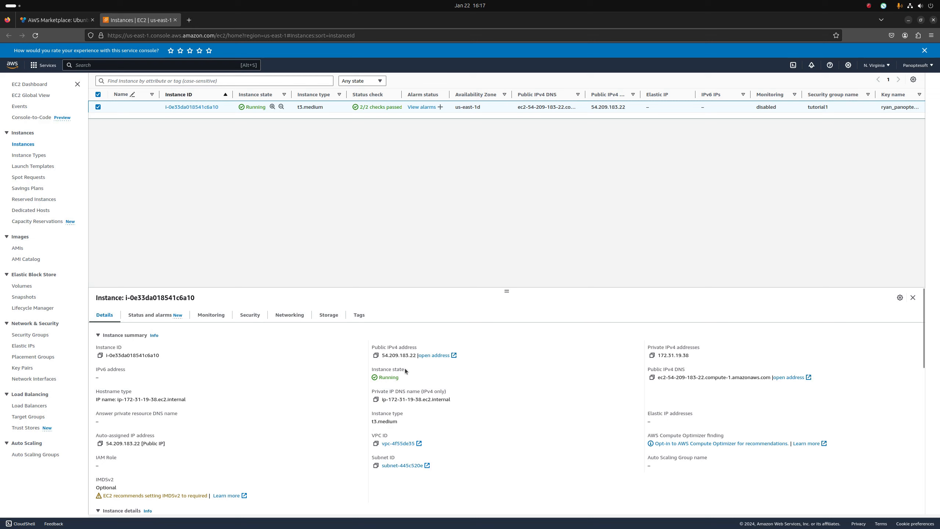
click(387, 356)
click(376, 357)
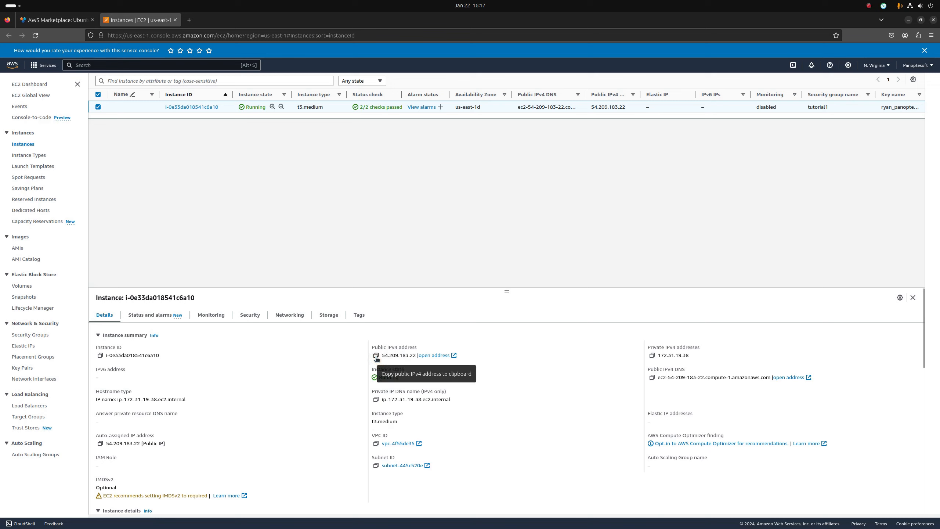
click(376, 357)
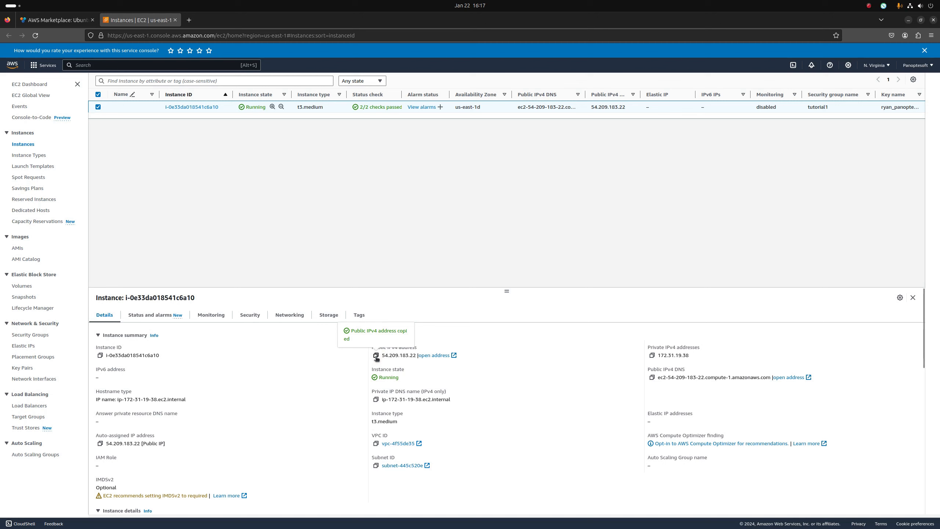
Step: Open the instance's copied public IPv4 address in a new browser tab
click(188, 20)
key(ctrl+v)
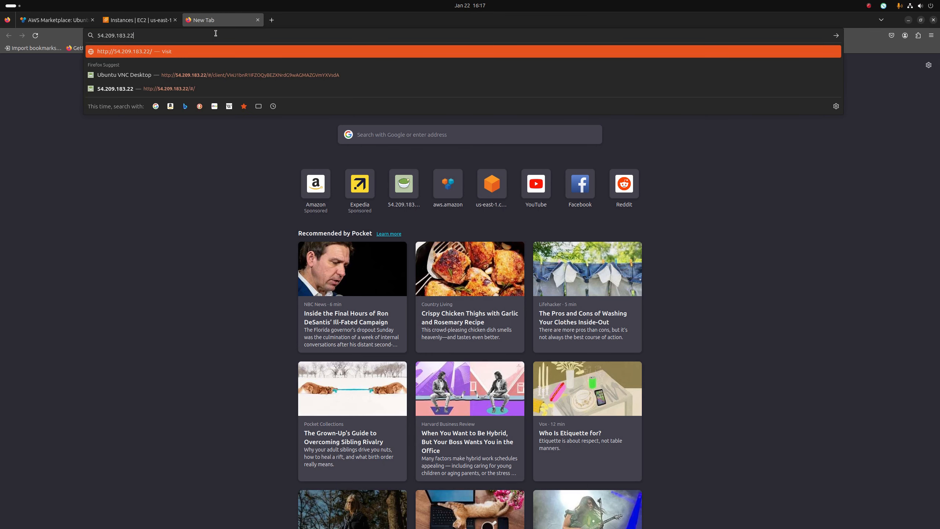
key(Return)
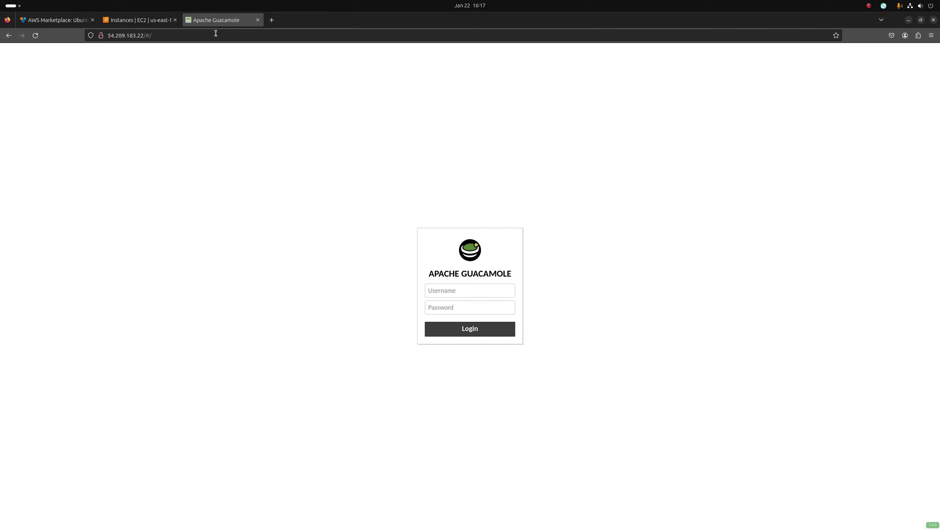
Step: Enter ubuntu as the username in the Apache Guacamole login form
click(452, 288)
text(ubuntu)
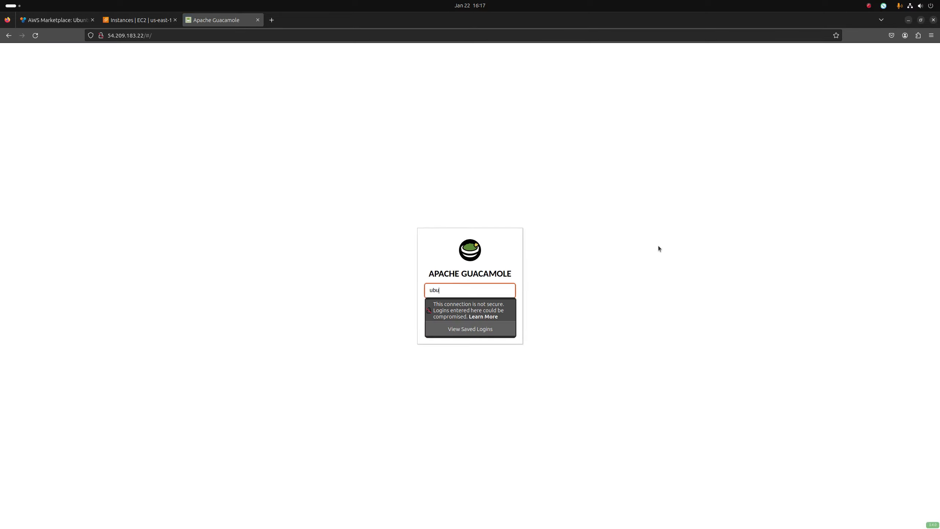
click(647, 252)
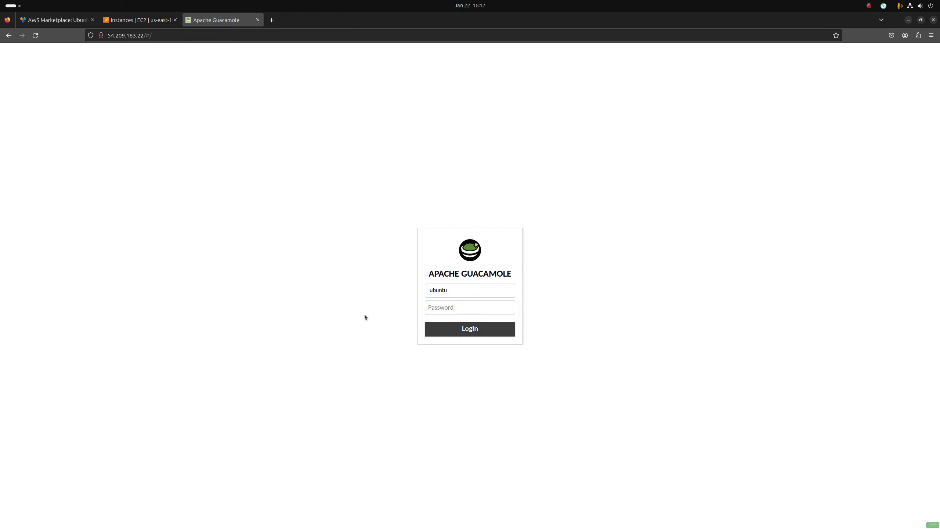
Step: Copy the running instance's ID from its details in the EC2 Console for use as the login password
click(452, 308)
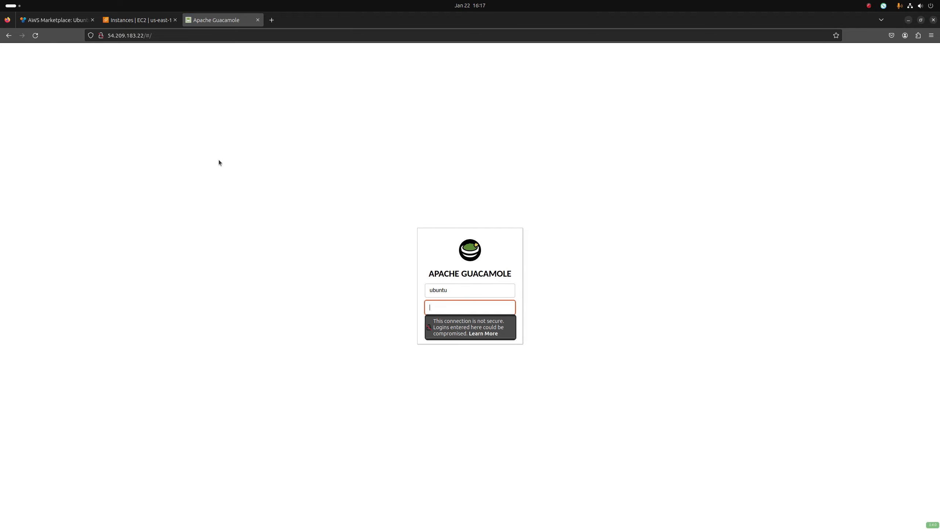
click(144, 21)
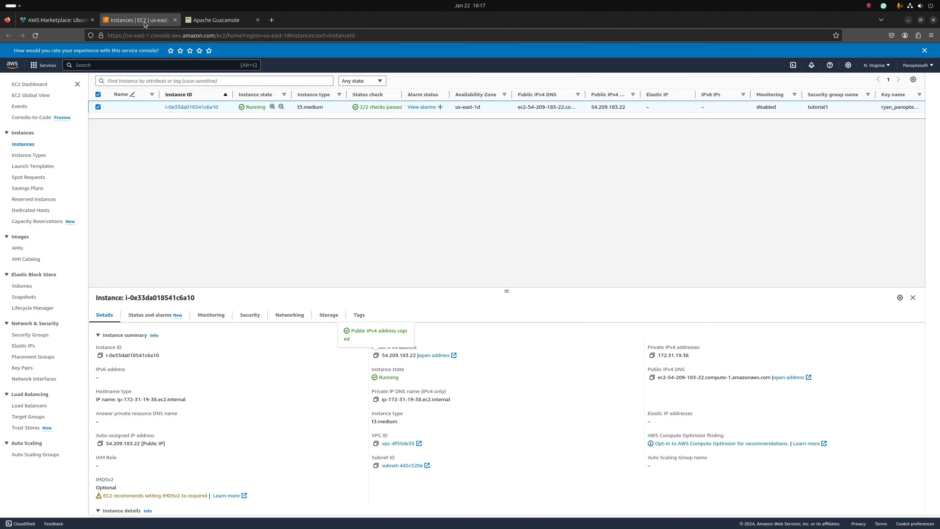
click(122, 347)
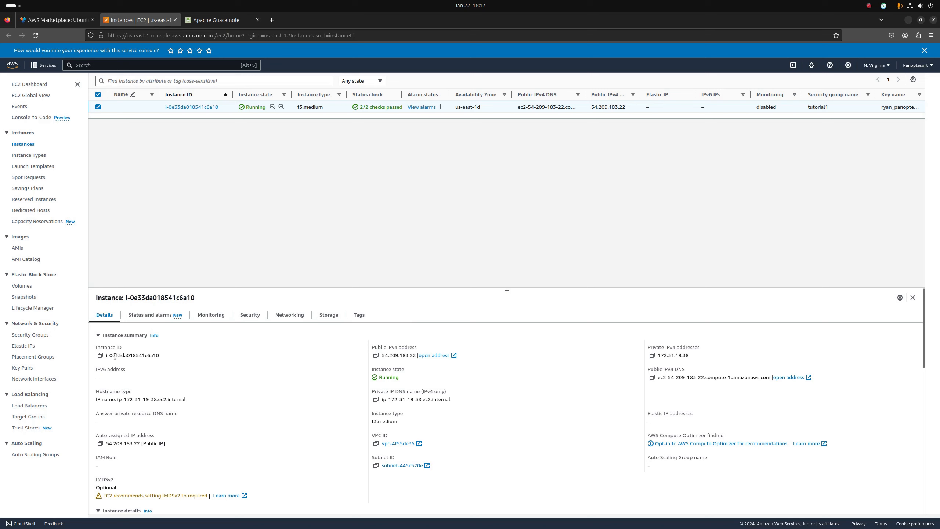
click(100, 356)
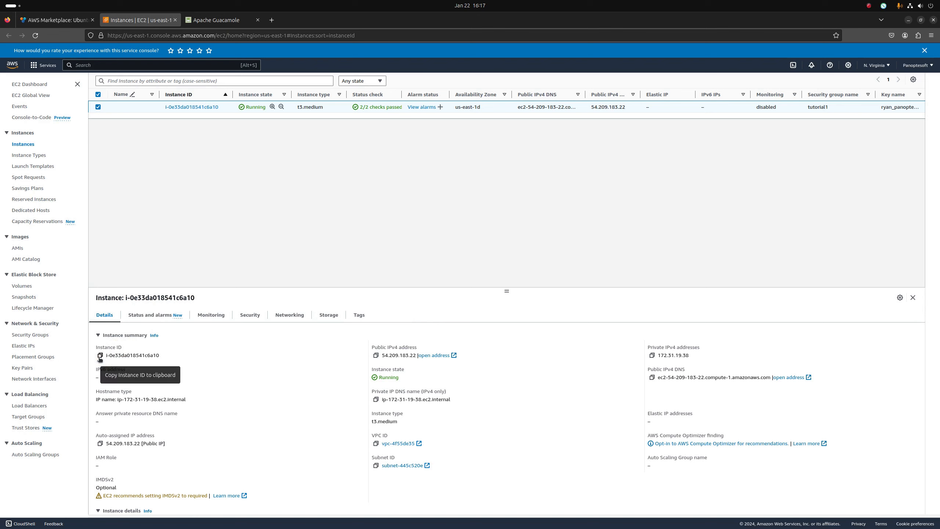
click(100, 356)
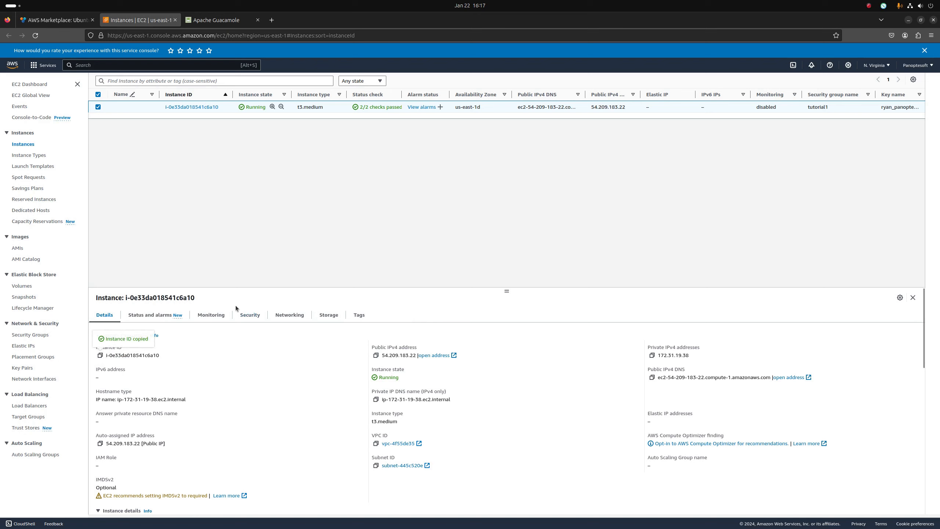
Step: Paste the copied instance ID as the Guacamole password, log in, and decline saving the login in the browser
click(220, 23)
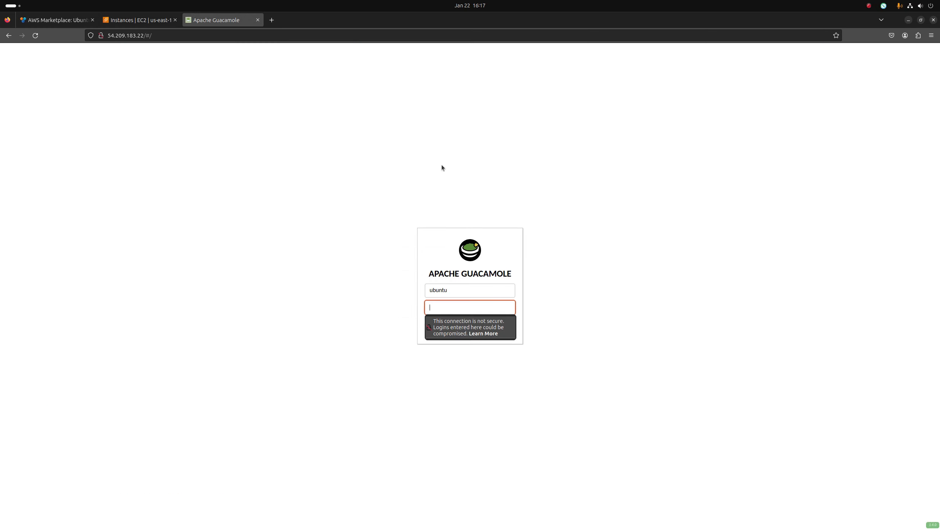
click(438, 307)
key(ctrl+v)
click(650, 320)
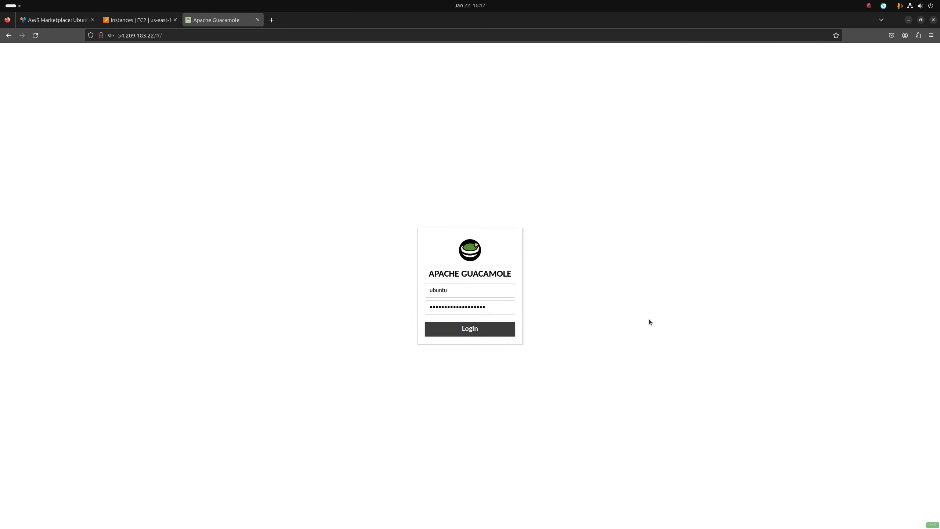
click(456, 333)
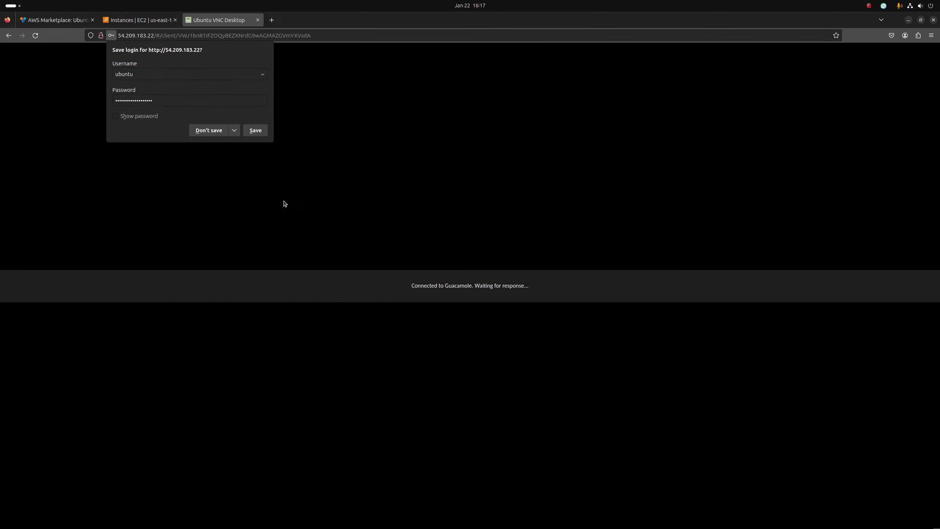
click(209, 133)
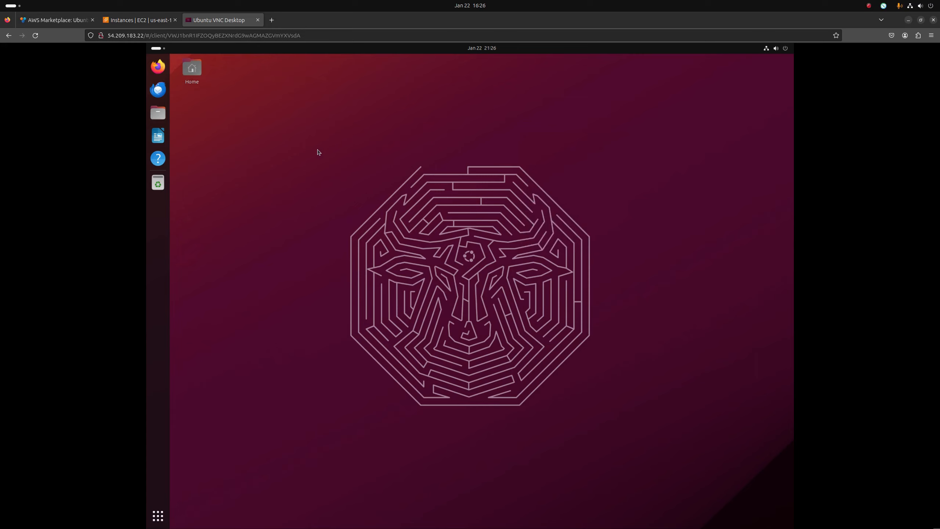
Step: Try launching Firefox on the remote Ubuntu desktop, and open a terminal from the empty desktop
click(158, 66)
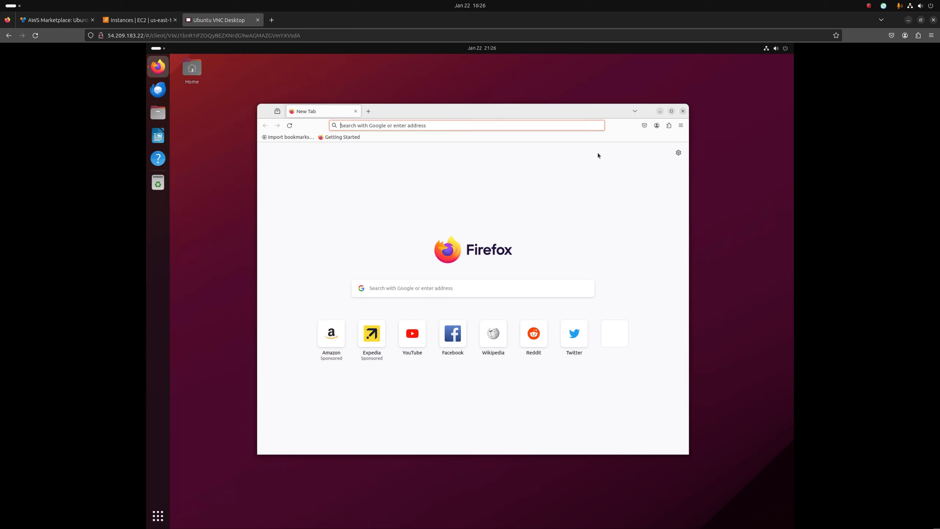
right_click(445, 84)
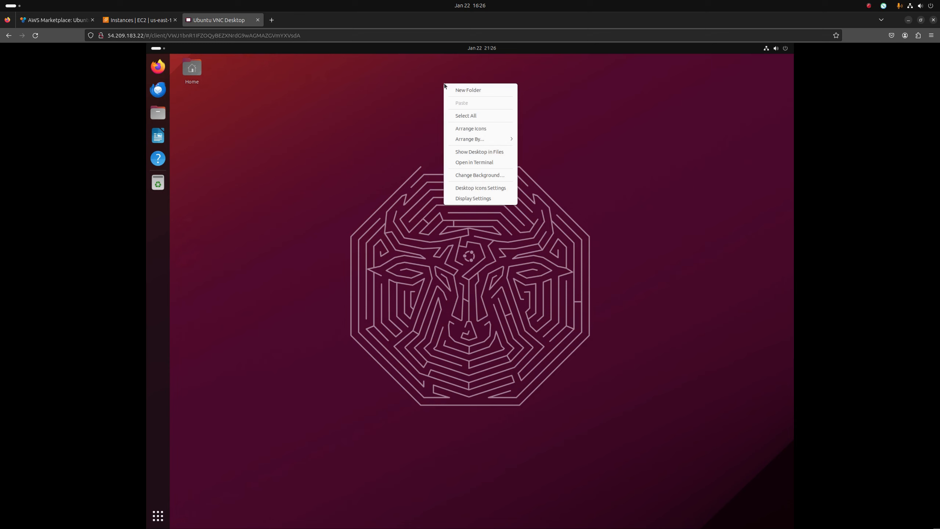
click(469, 163)
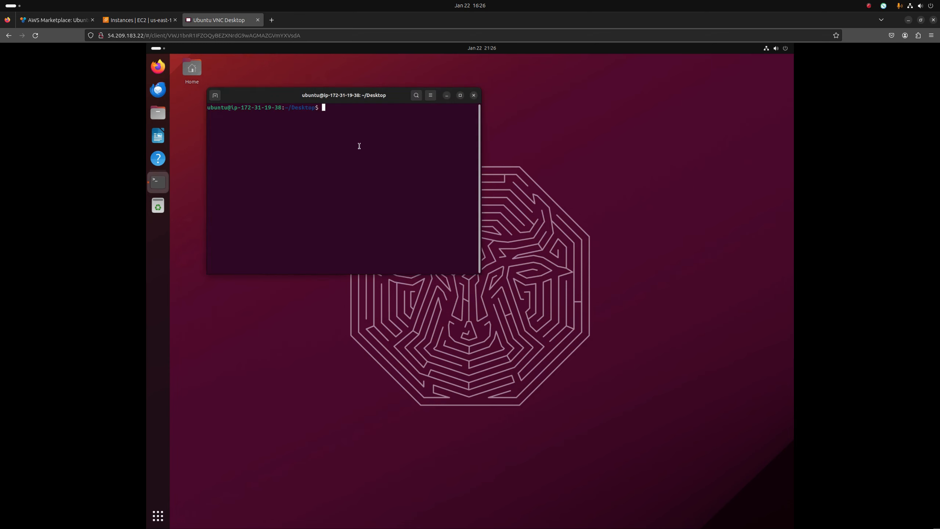
Step: Run glxinfo and glxgears in the remote terminal to test OpenGL, closing the gears window
text(glxinfo)
key(Return)
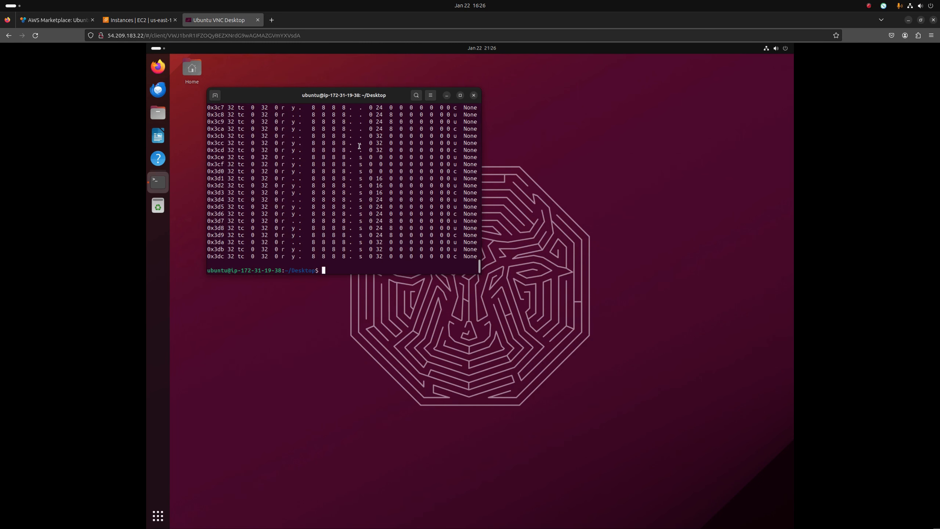
text(glxgears)
key(Return)
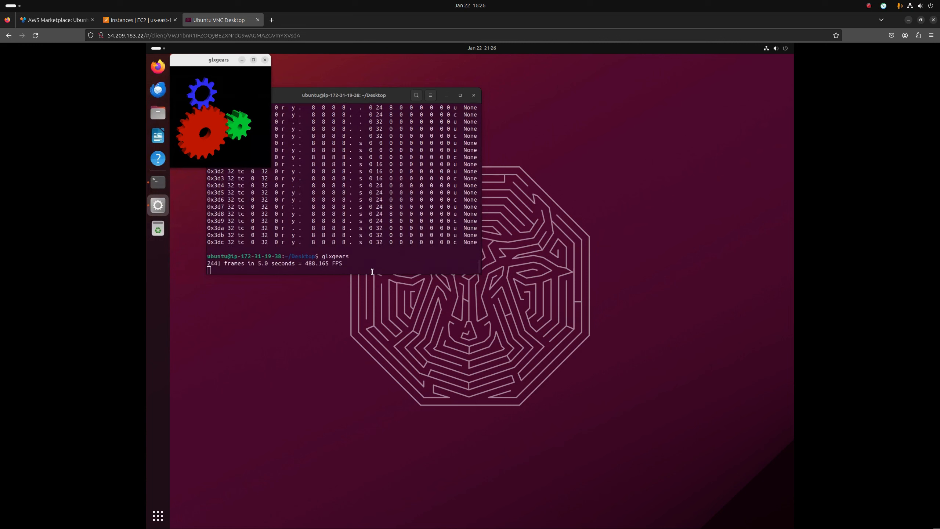
click(265, 61)
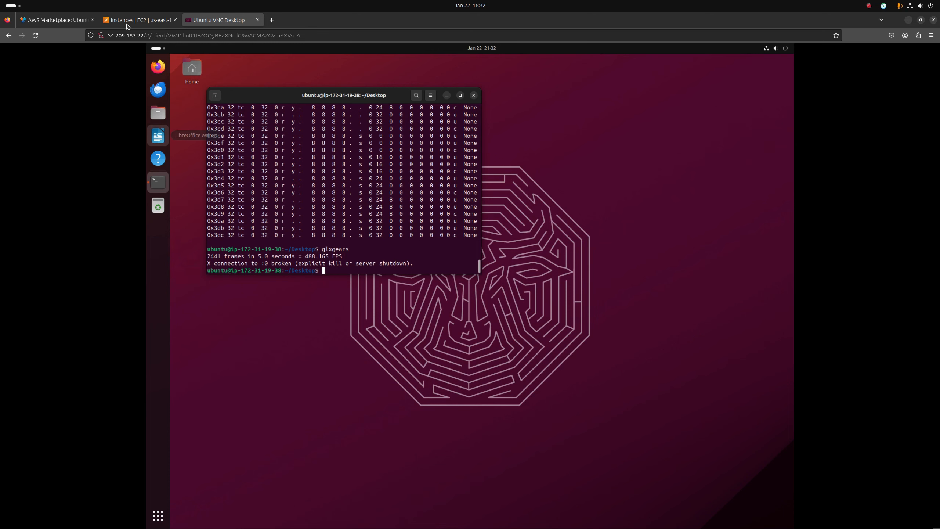
Step: Return to the EC2 Console with Remmina at hand and copy the instance's public IPv4 address
click(139, 20)
drag(0, 370, 551, 163)
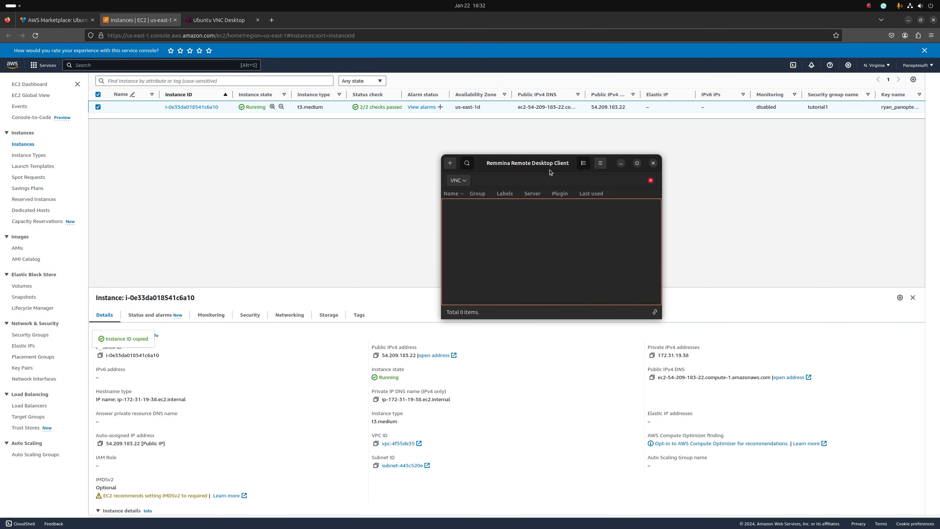
click(376, 356)
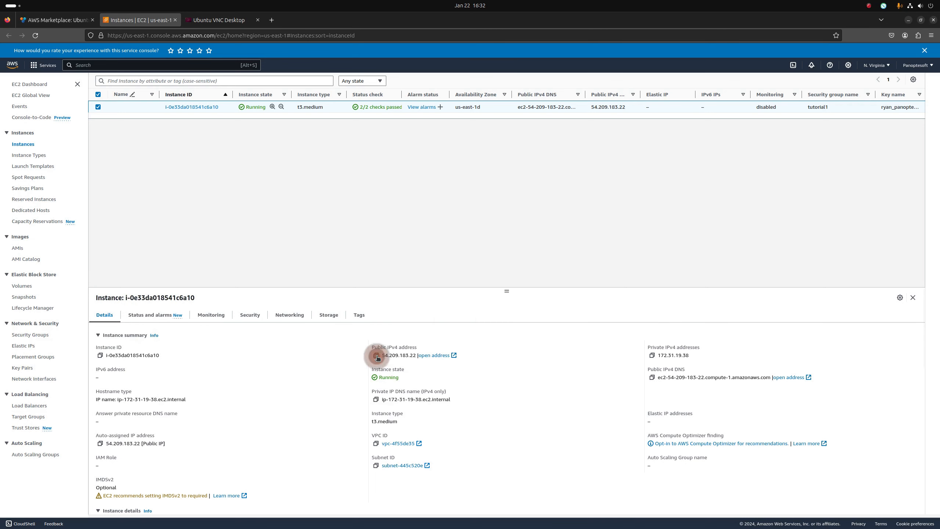
Step: Switch to Remmina and start a VNC connection to the copied public IPv4 address
key(alt+Tab)
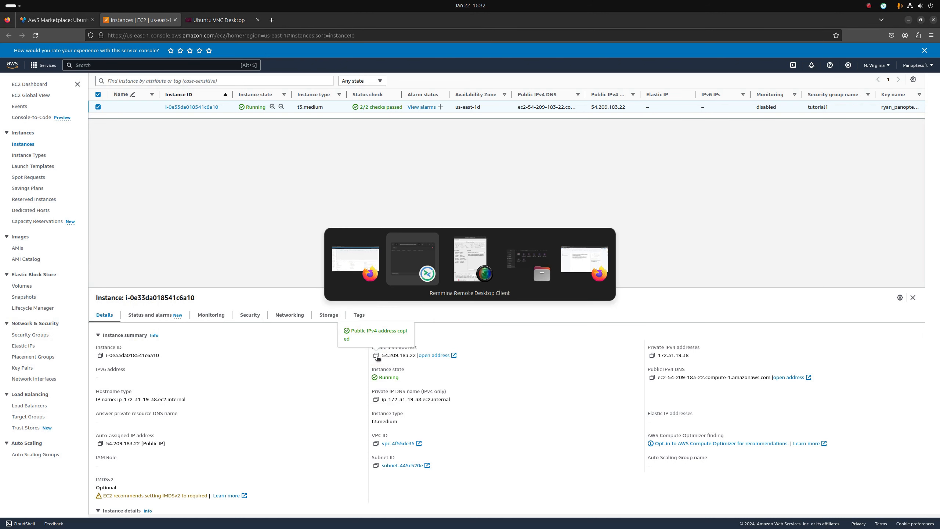
click(500, 182)
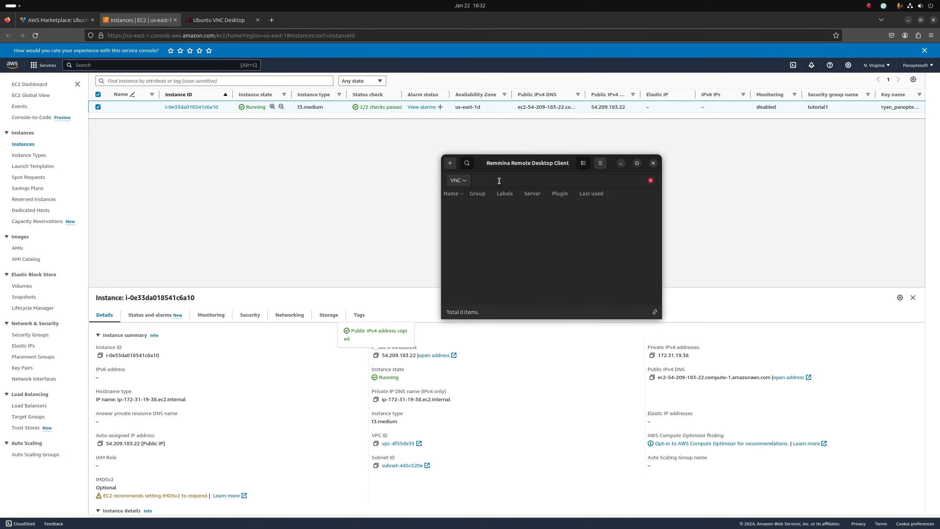
key(ctrl+v)
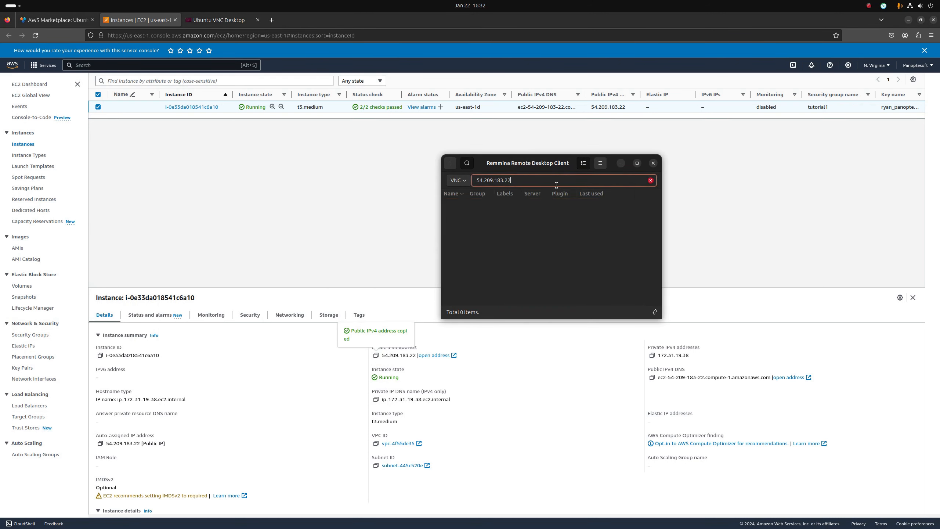
key(Return)
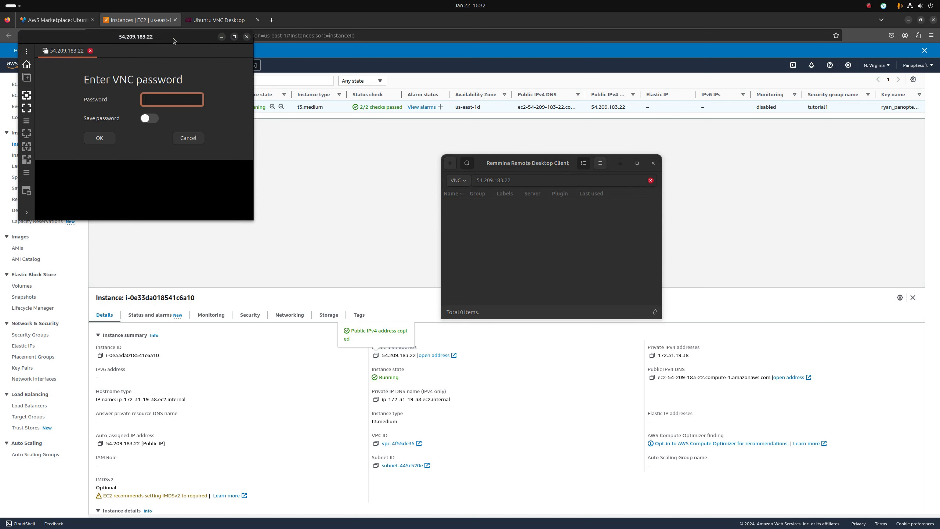
Step: Copy the instance ID from the EC2 Console and submit it as the VNC password in Remmina without saving it
drag(159, 37, 655, 145)
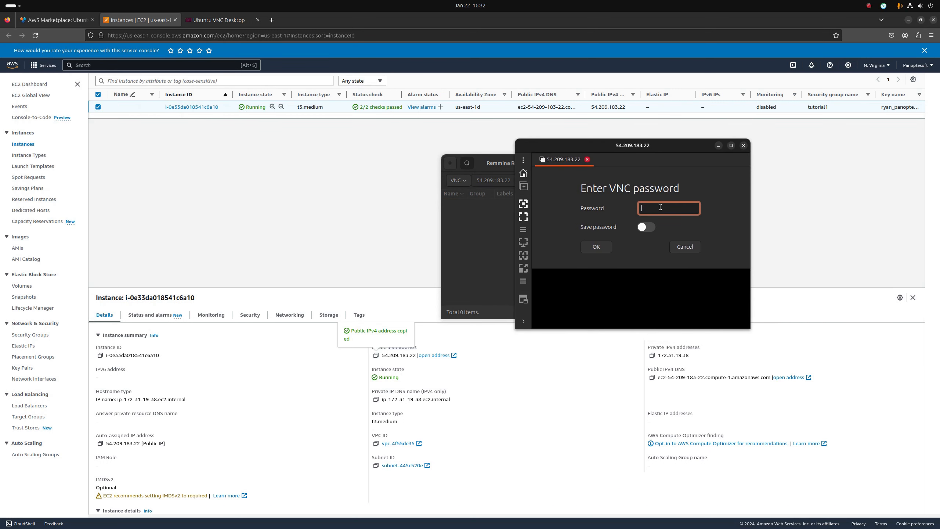
click(101, 356)
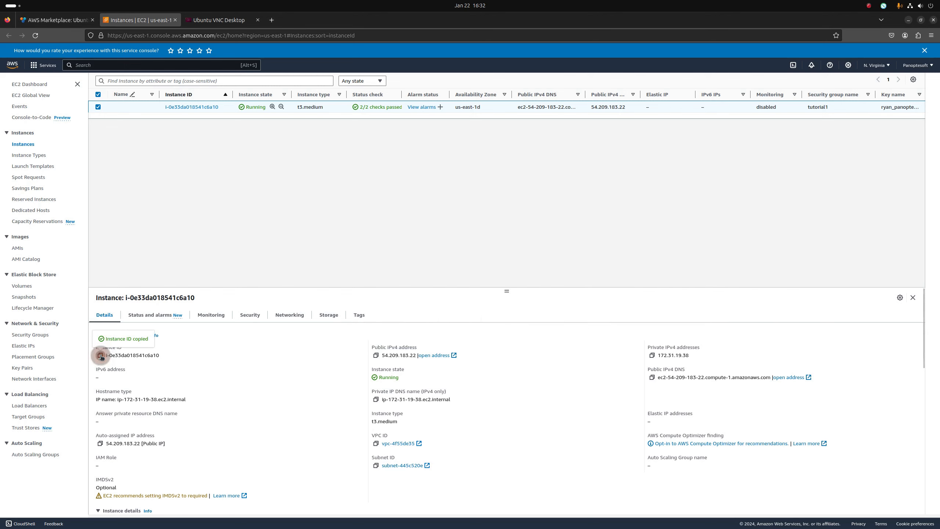
click(657, 208)
key(ctrl+v)
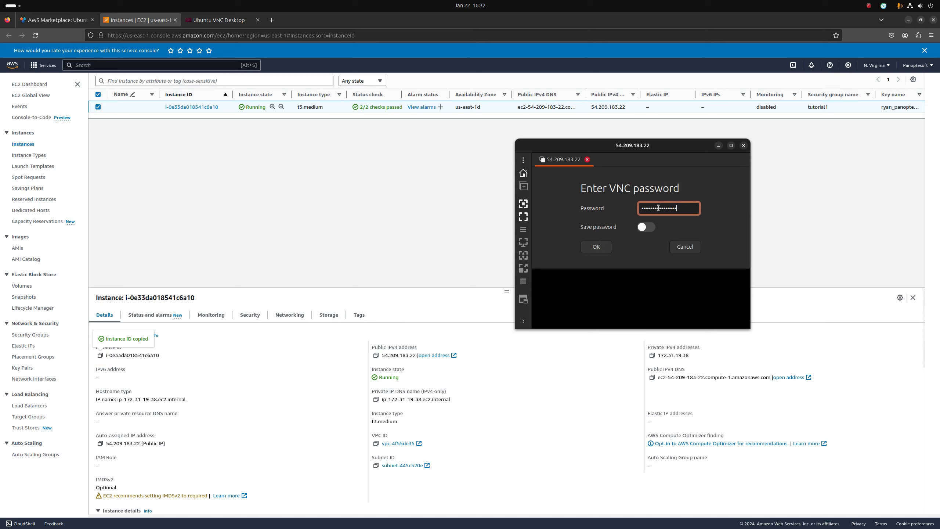
click(600, 250)
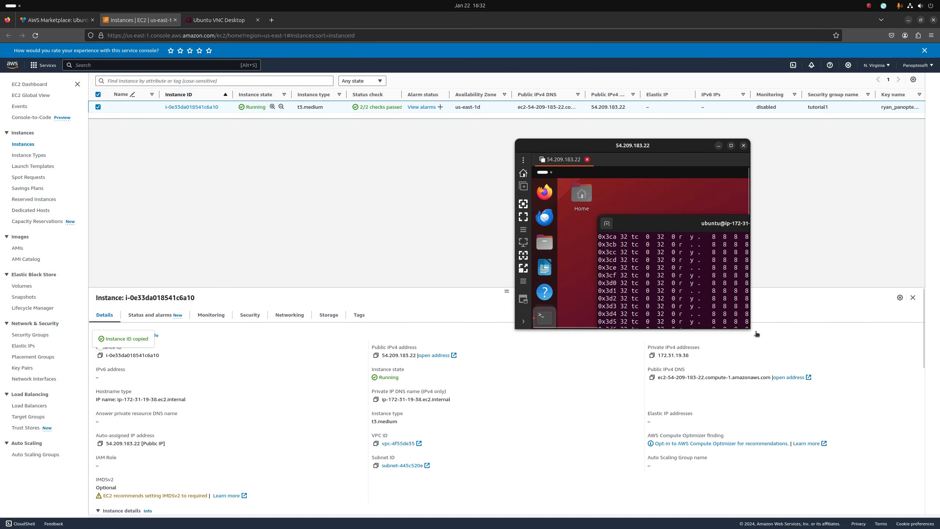
Step: Enlarge and reposition the Remmina session window, and maximize it to fill the screen
drag(757, 334, 937, 498)
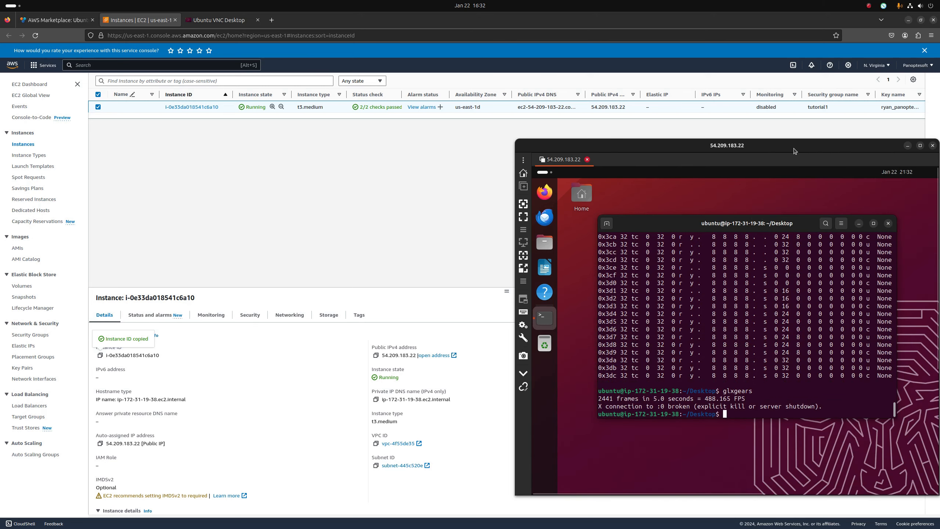
drag(795, 151, 476, 116)
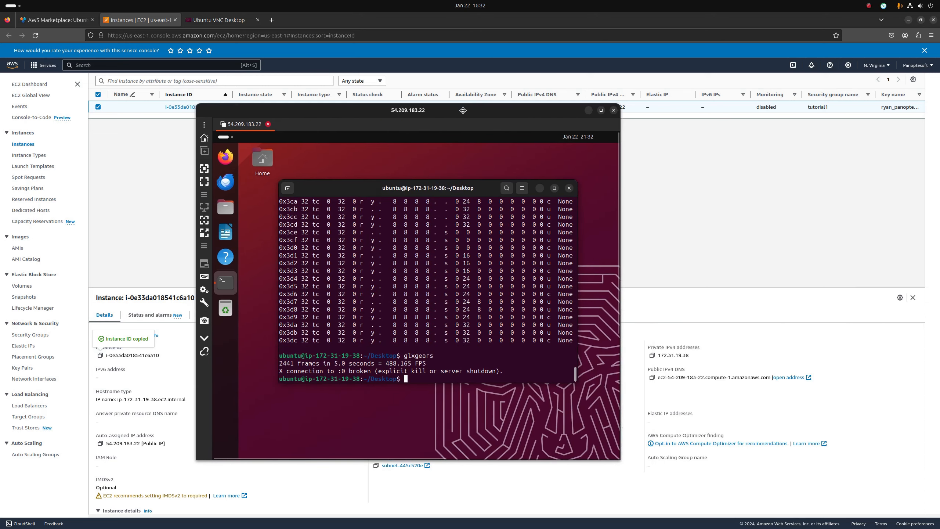
click(600, 111)
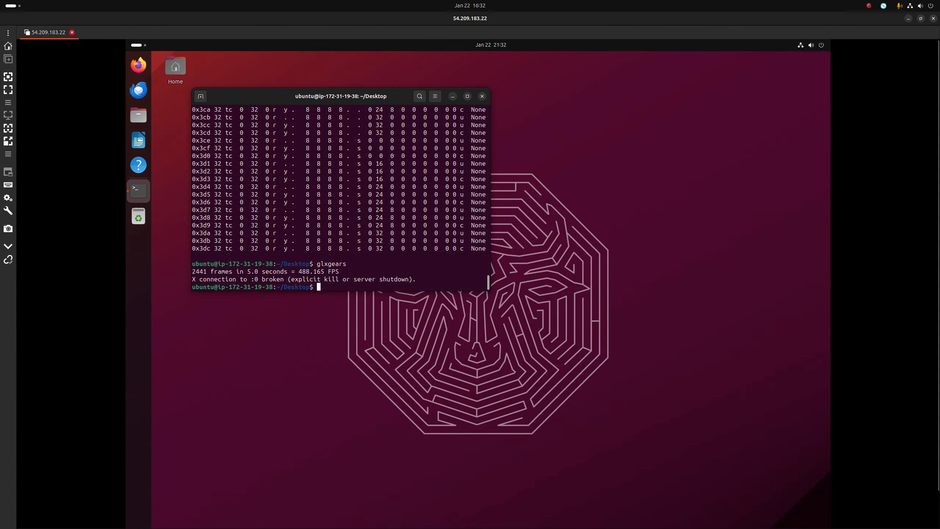